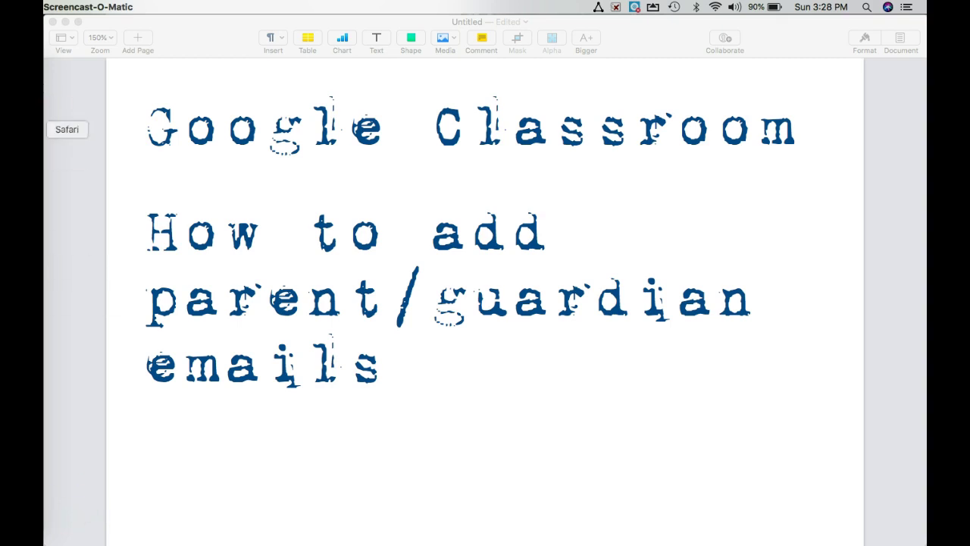
- Switch from Pages to the browser showing the Google Classroom class list
click(46, 129)
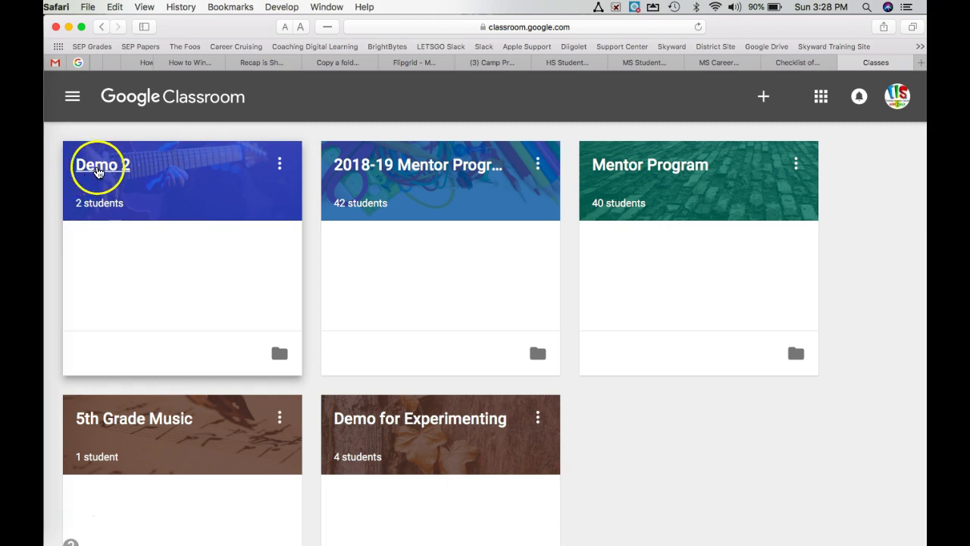
- Open the Demo 2 class card to reach its Stream page
click(103, 170)
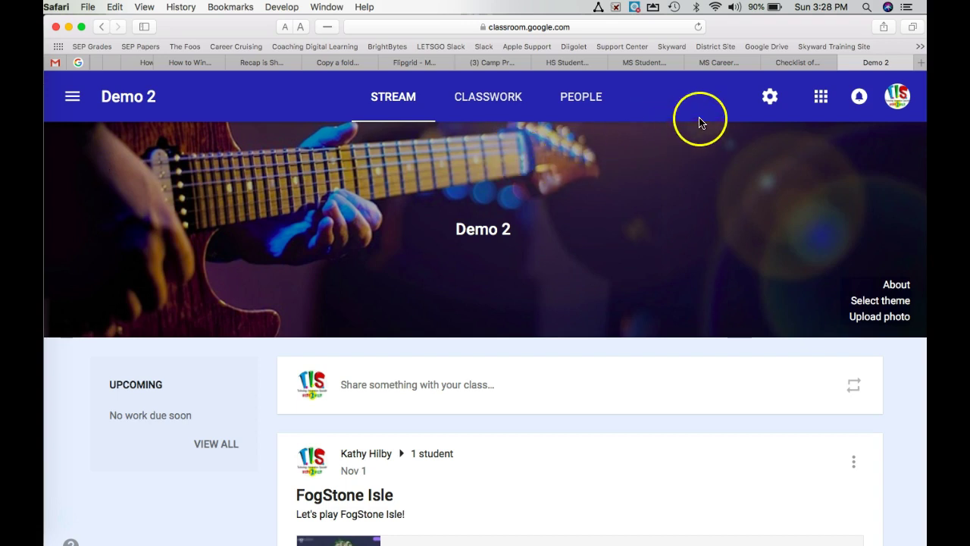
- Turn on guardian summaries in Demo 2's class settings, applied to this class only
click(770, 98)
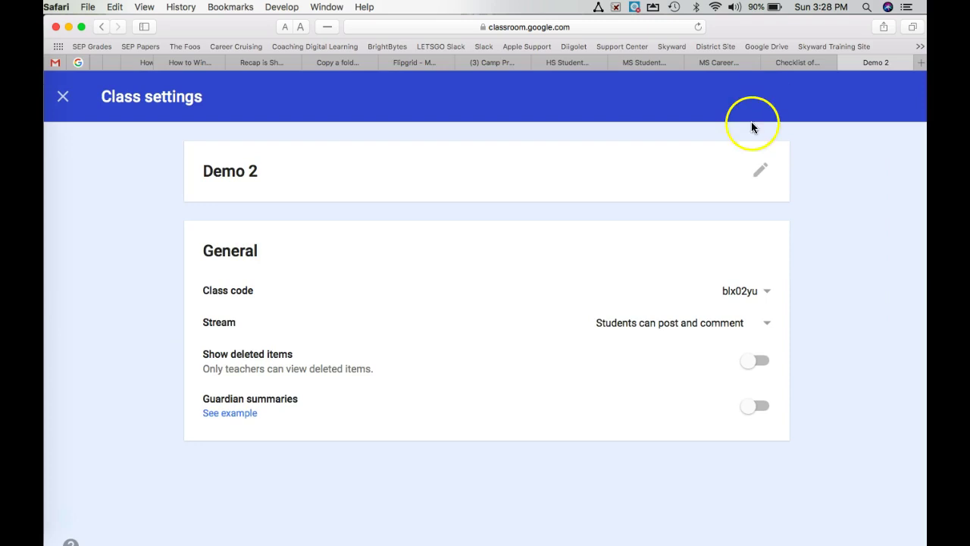
click(757, 412)
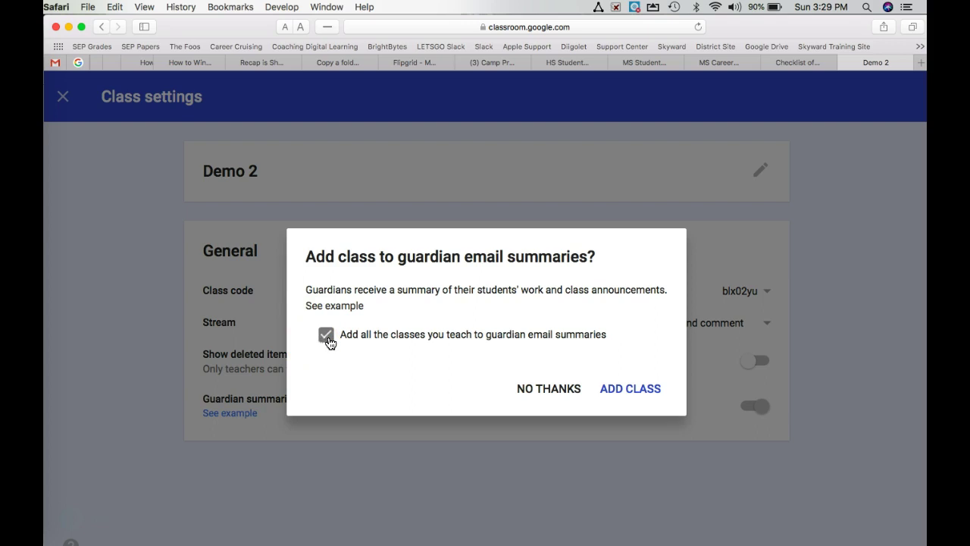
click(327, 336)
click(626, 390)
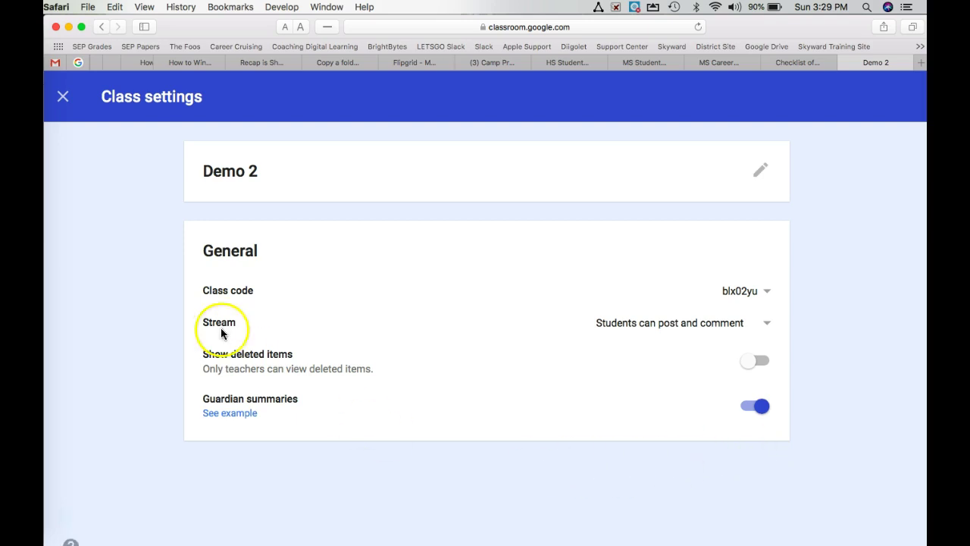
- Close class settings and show Demo 2's People list with its Guardians column
click(64, 97)
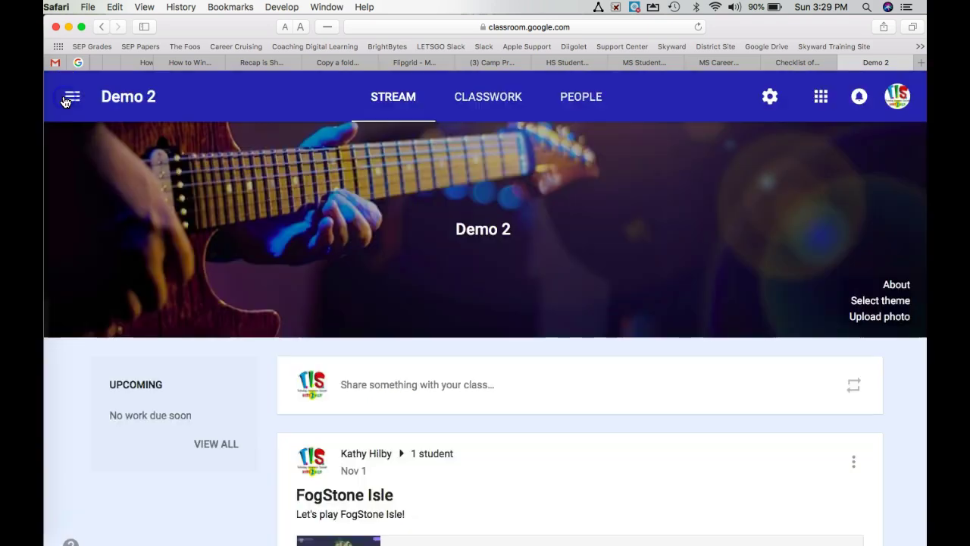
click(583, 104)
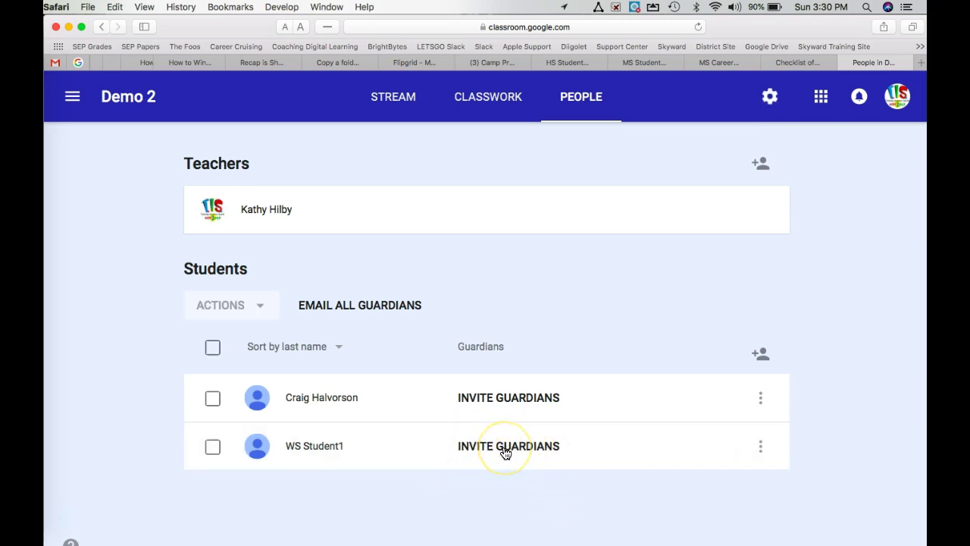
- Invite a guardian for WS Student1 by entering the guardian's email address
click(505, 447)
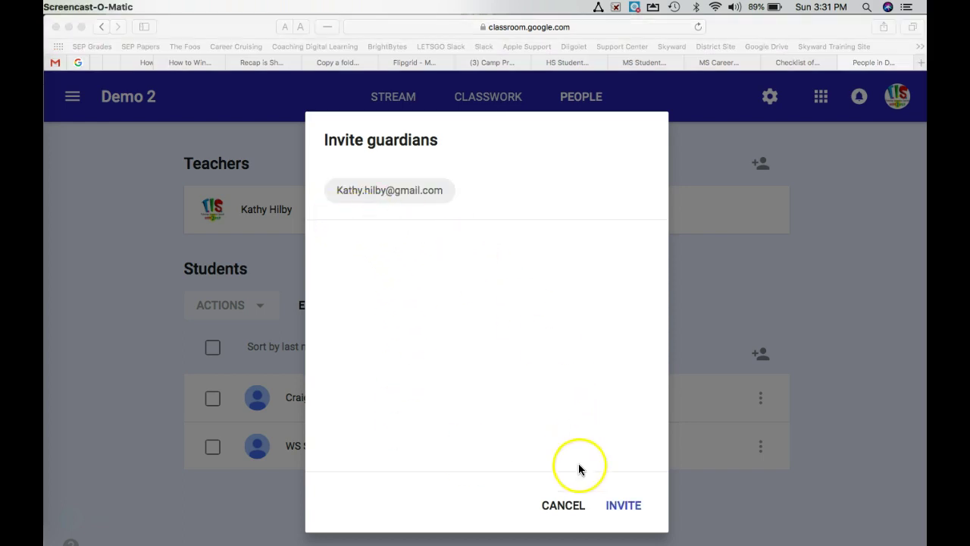
click(626, 508)
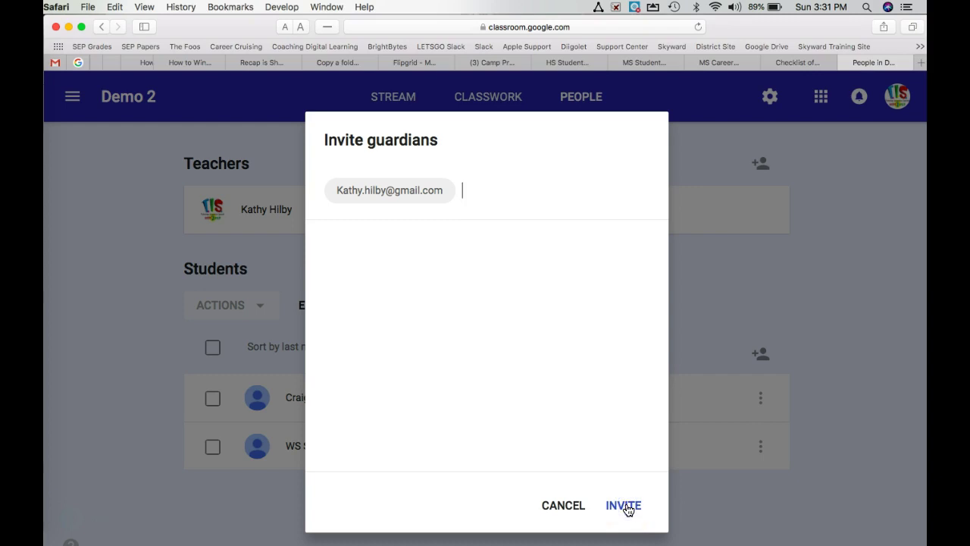
click(627, 507)
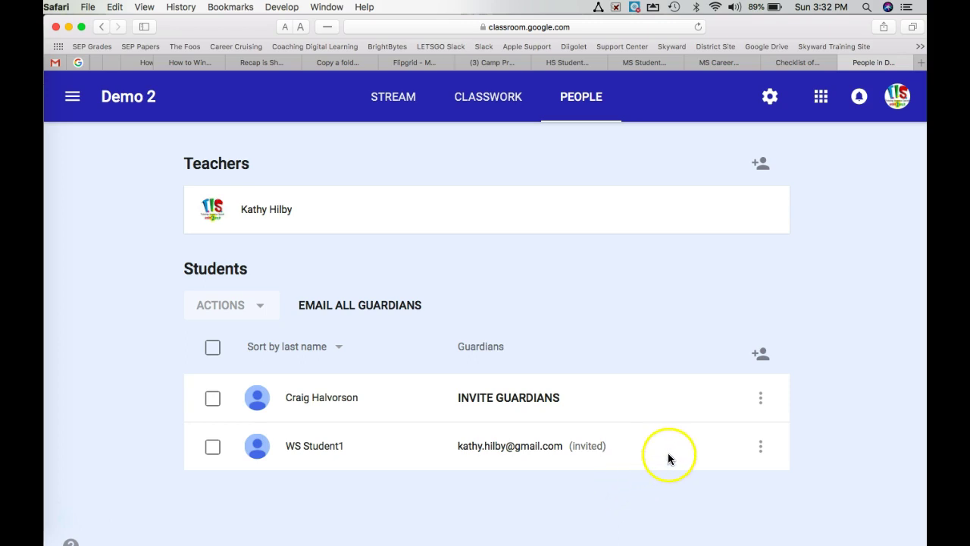
- Check WS Student1's guardian options menu, then open the invitation email in the guardian's inbox
click(761, 448)
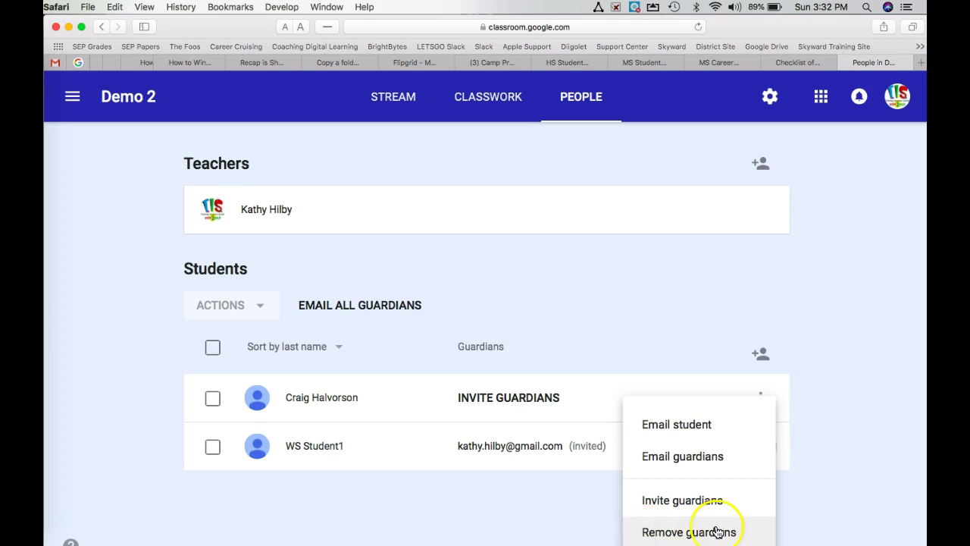
click(667, 500)
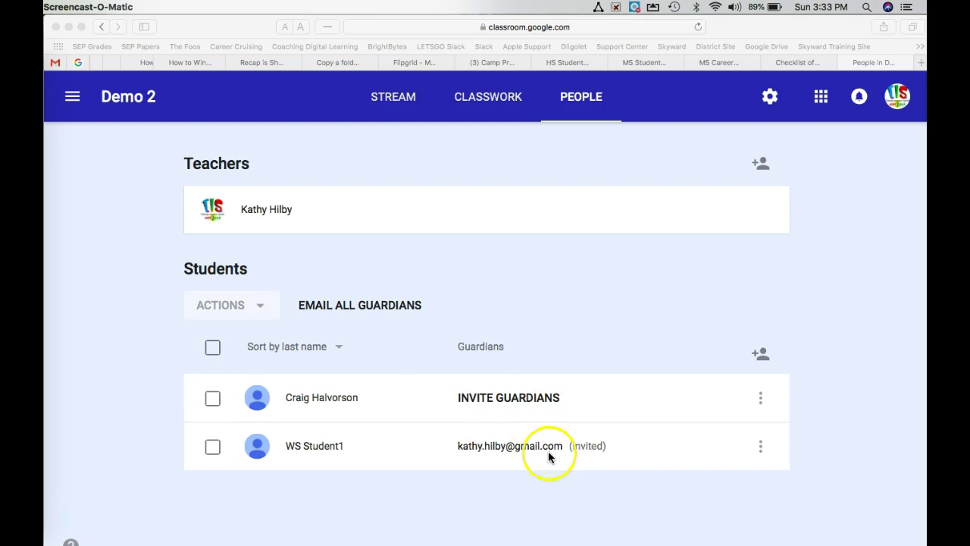
click(482, 445)
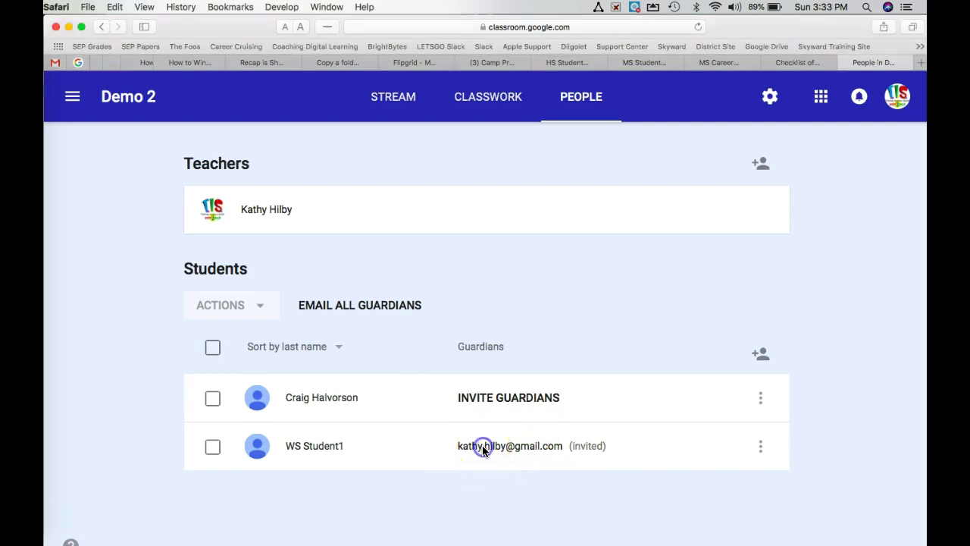
click(761, 448)
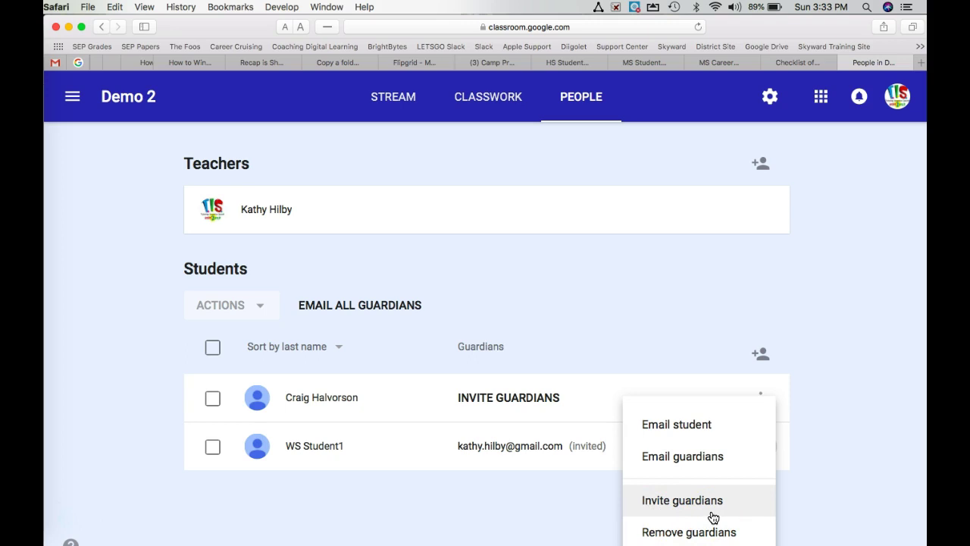
click(73, 516)
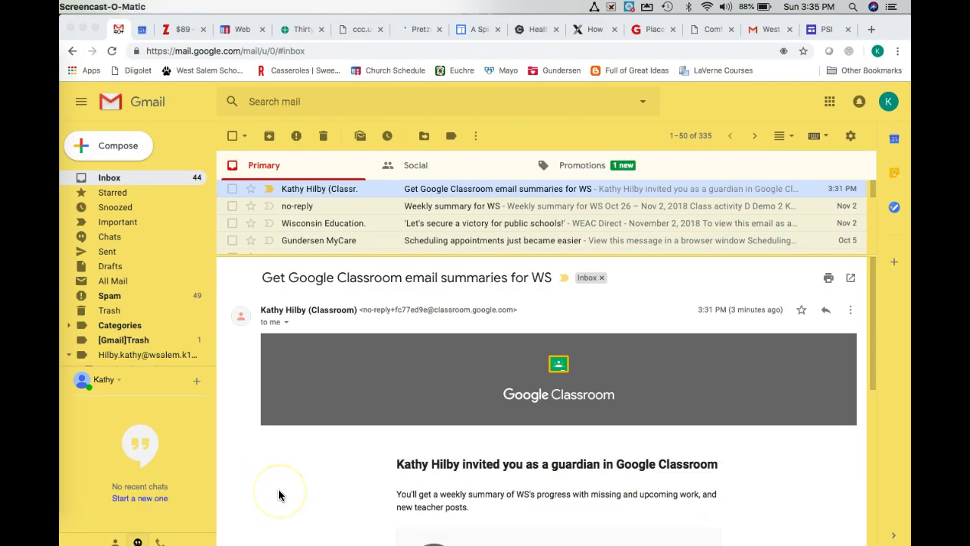
click(336, 505)
scroll(333, 377, down, 3)
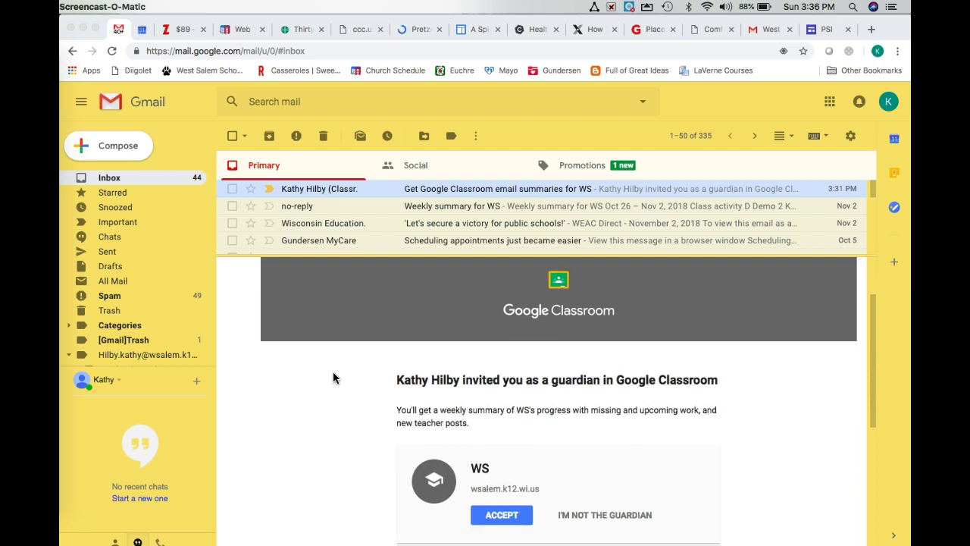
scroll(422, 399, down, 1)
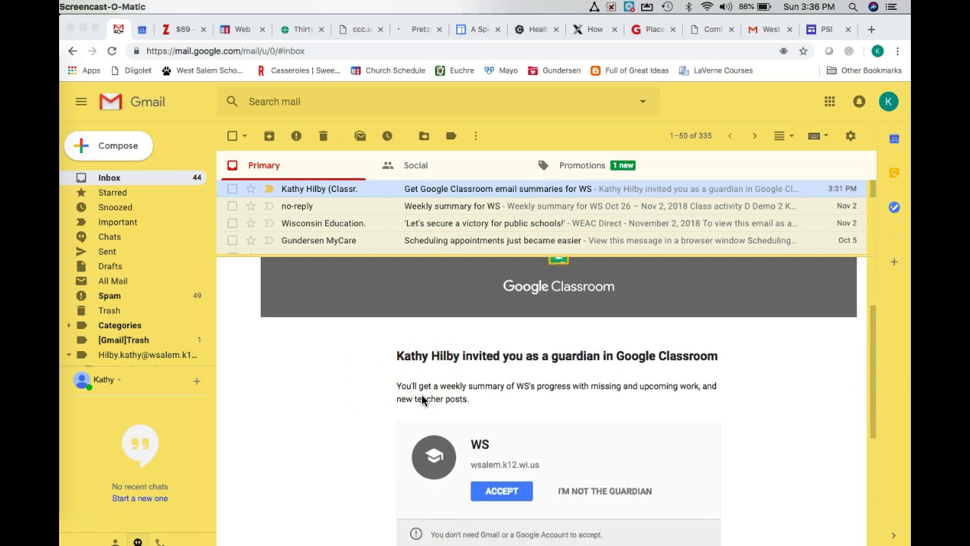
scroll(519, 361, down, 3)
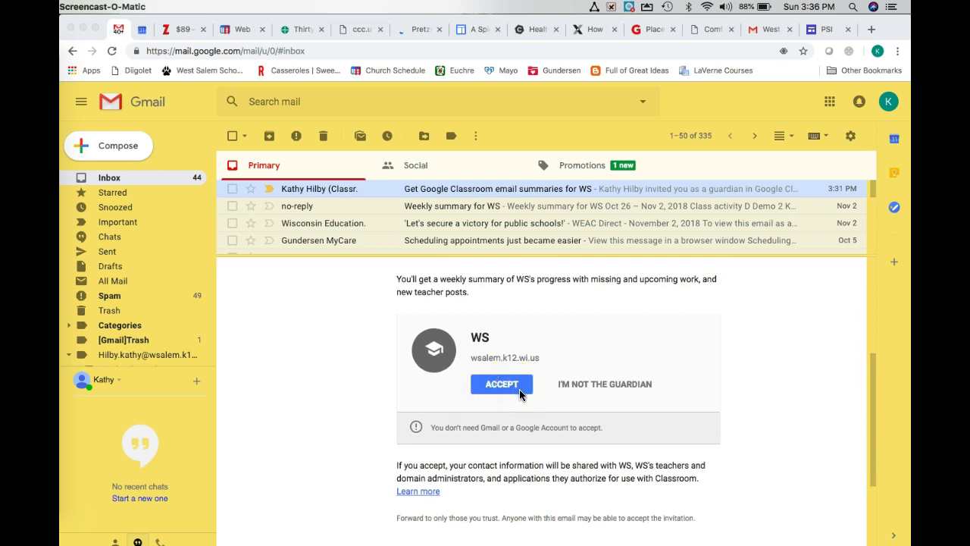
scroll(520, 394, down, 1)
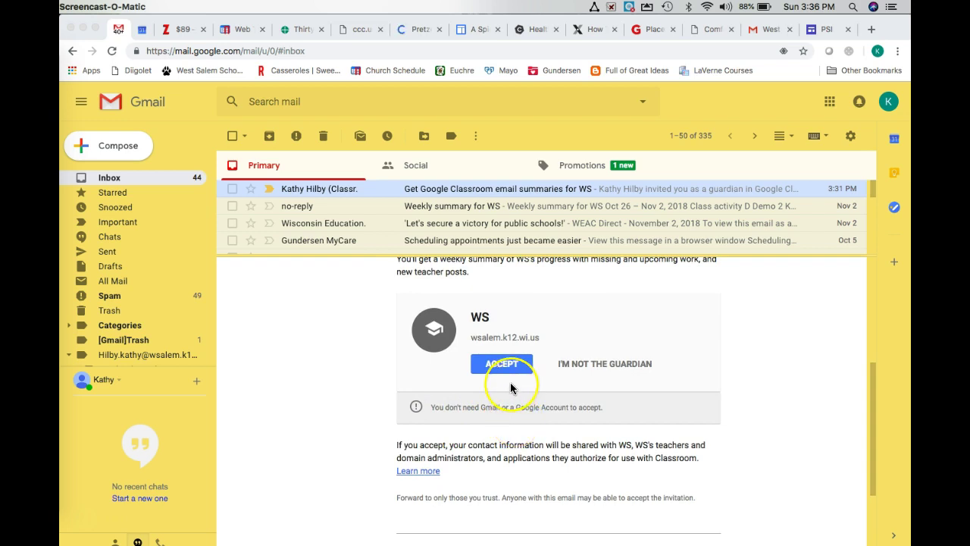
scroll(512, 394, up, 1)
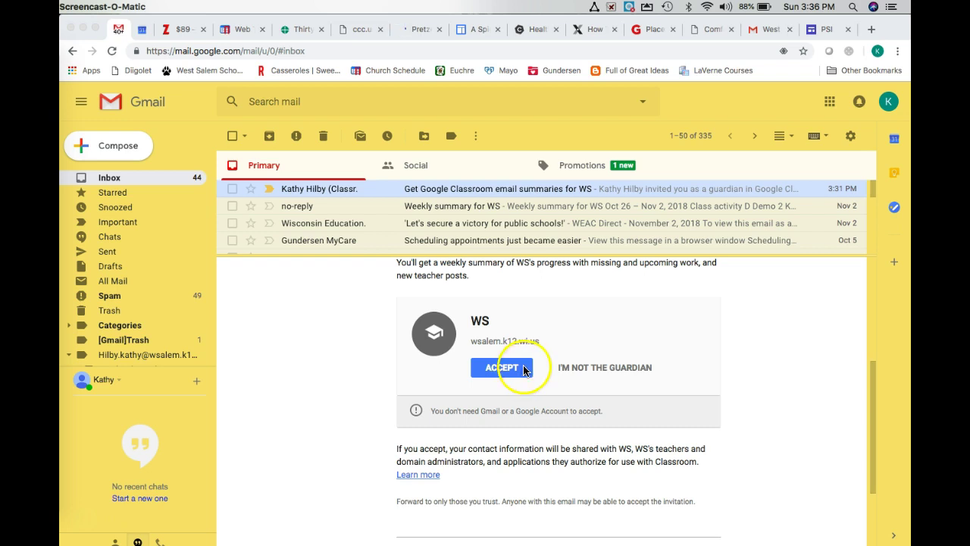
click(513, 370)
- Accept the guardian invitation and confirm receiving Classroom email summaries for WS Student1
click(502, 369)
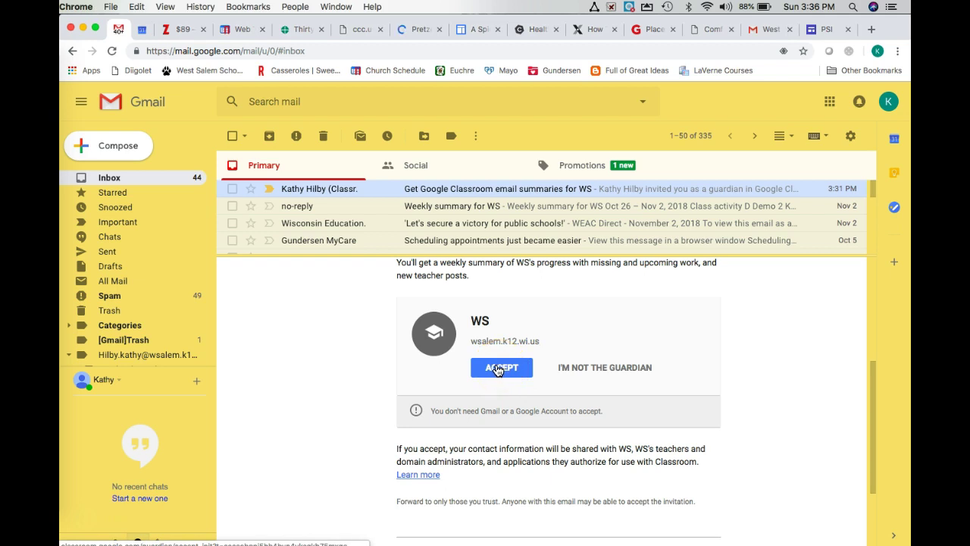
click(498, 369)
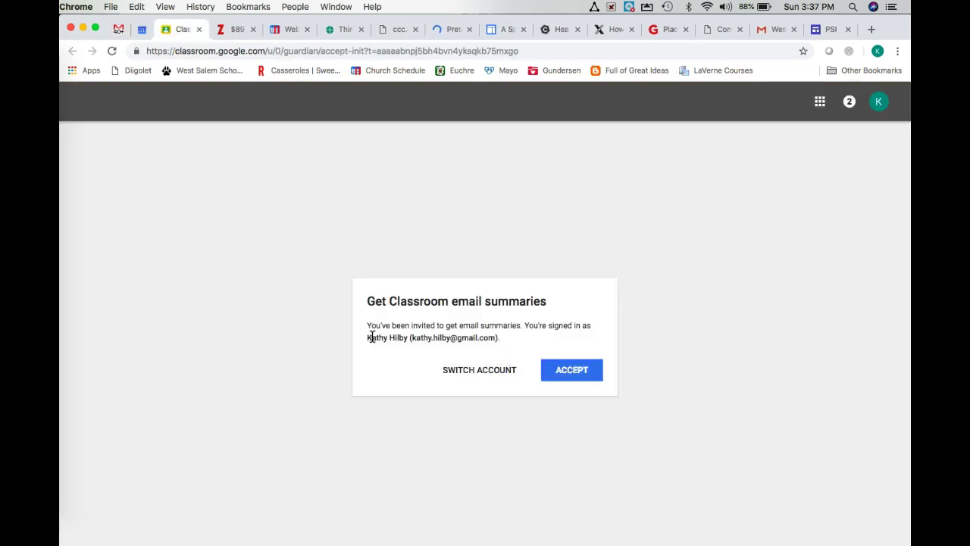
click(434, 337)
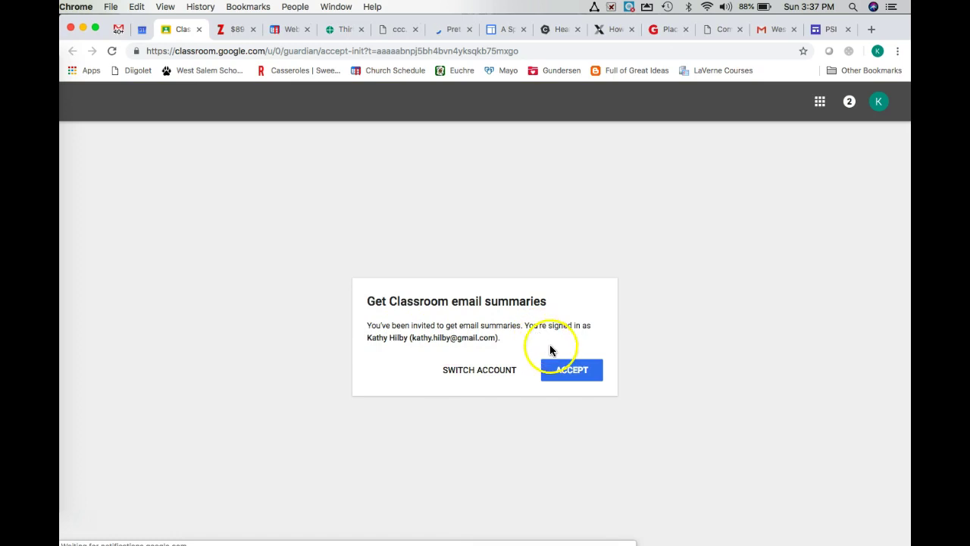
click(568, 371)
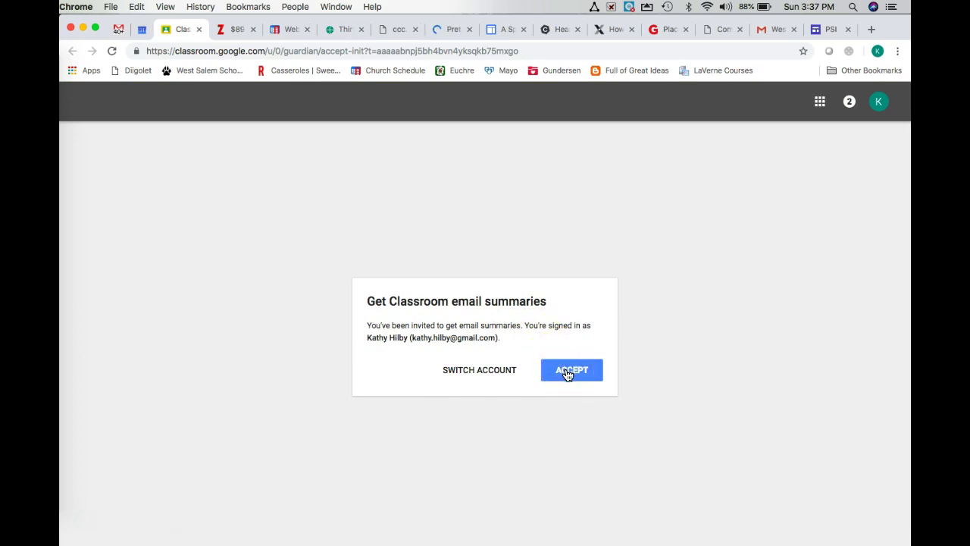
click(568, 370)
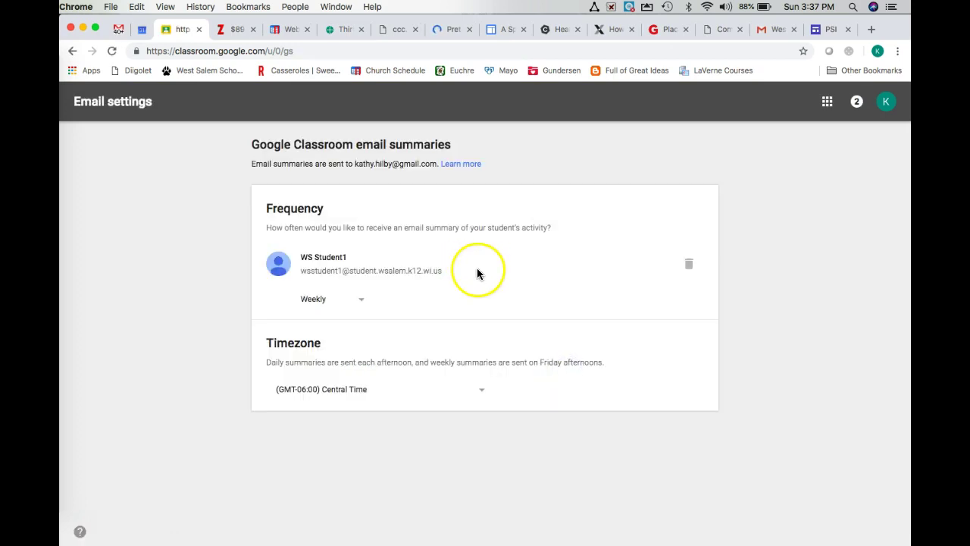
- Change WS Student1's summary frequency from Weekly to Daily
click(362, 304)
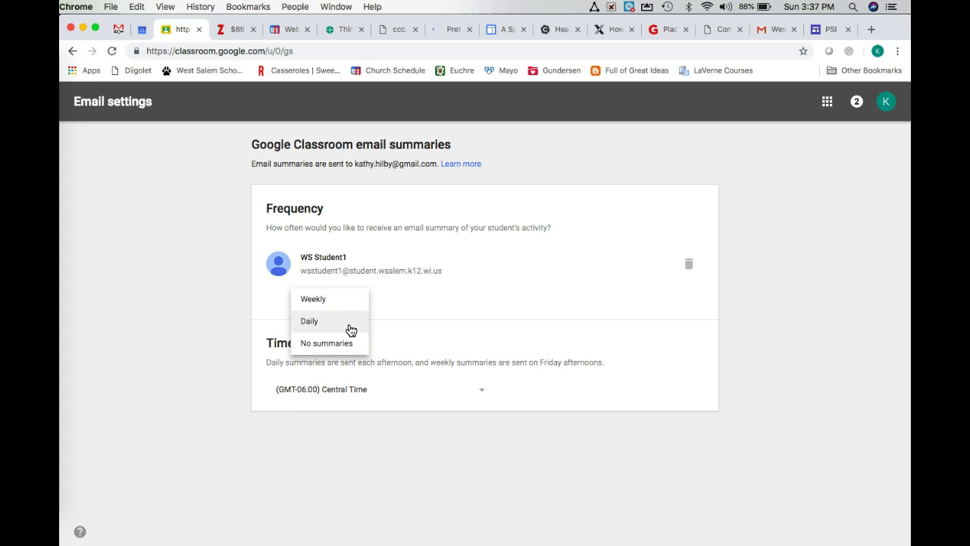
click(349, 325)
click(427, 322)
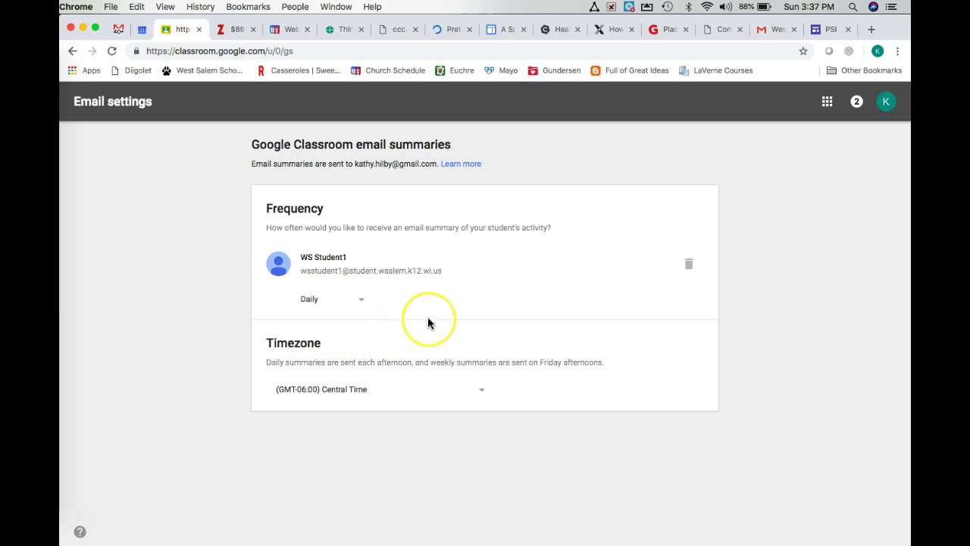
click(482, 394)
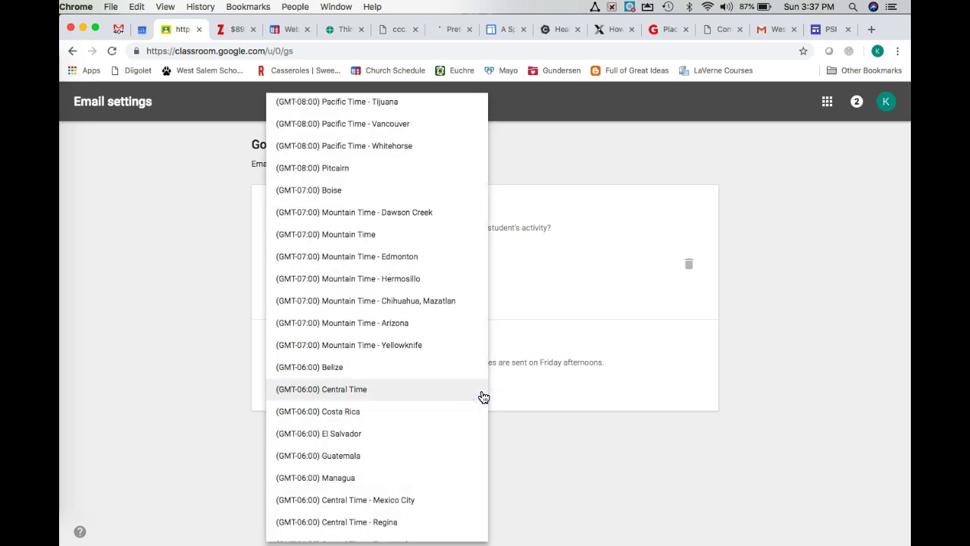
click(529, 389)
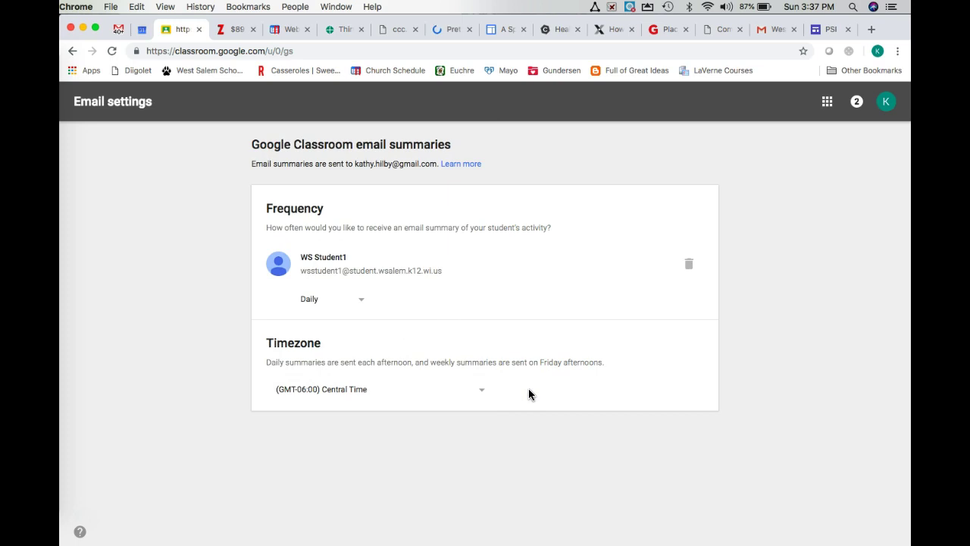